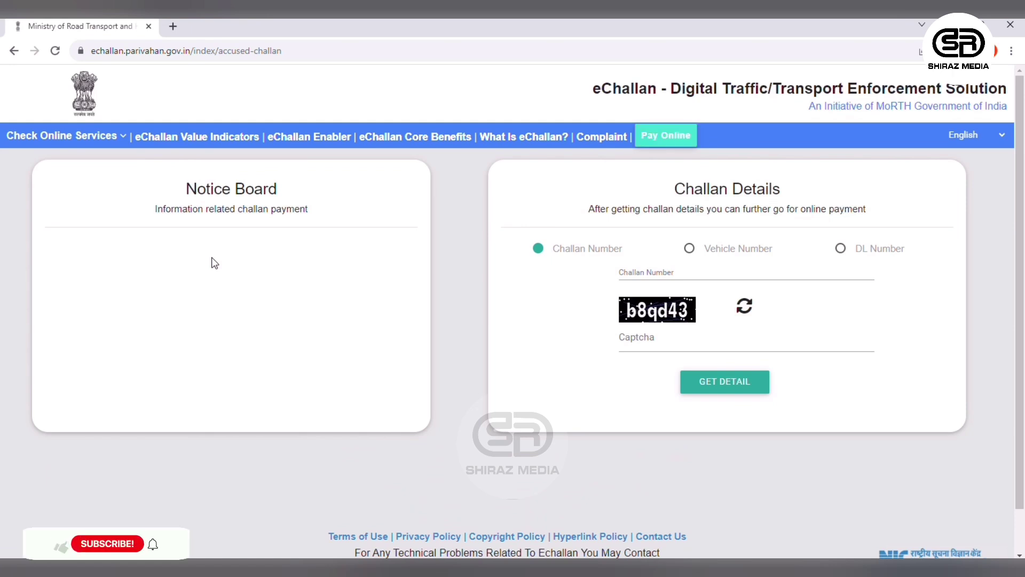
Search by vehicle number, entering the vehicle's registration number, chassis digits and the captcha text
click(695, 253)
click(657, 287)
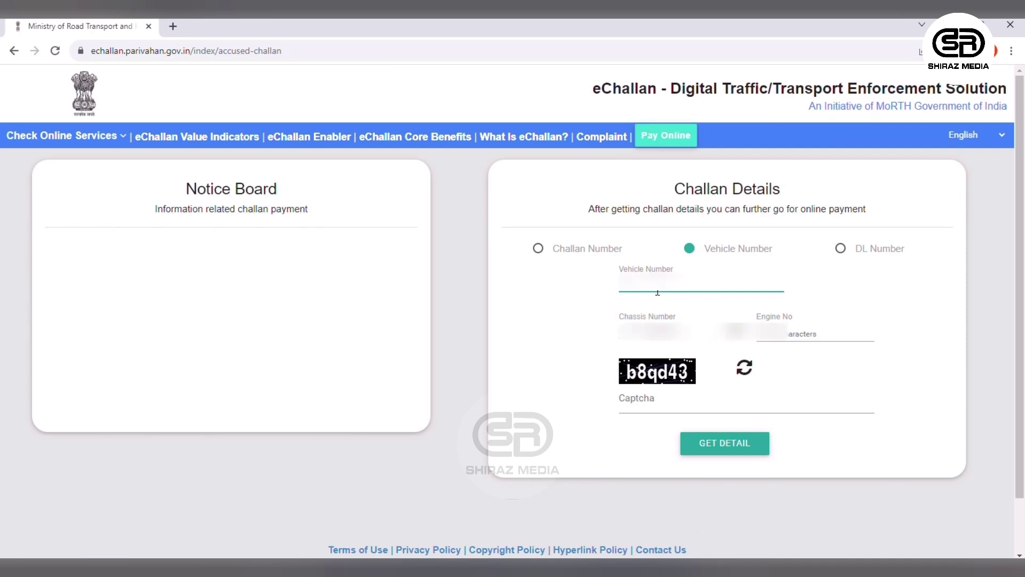
text(KL10AA1234)
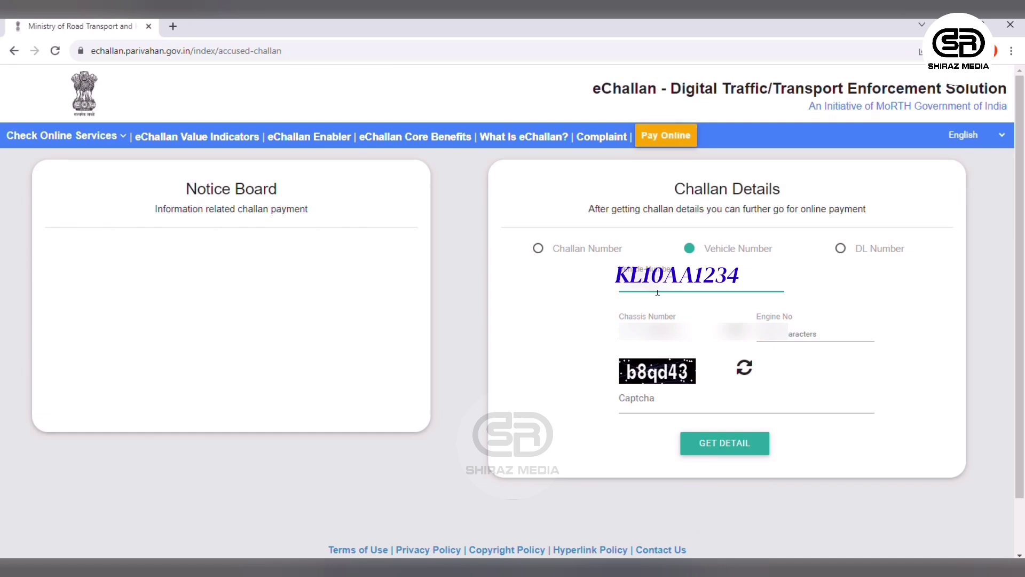
click(622, 331)
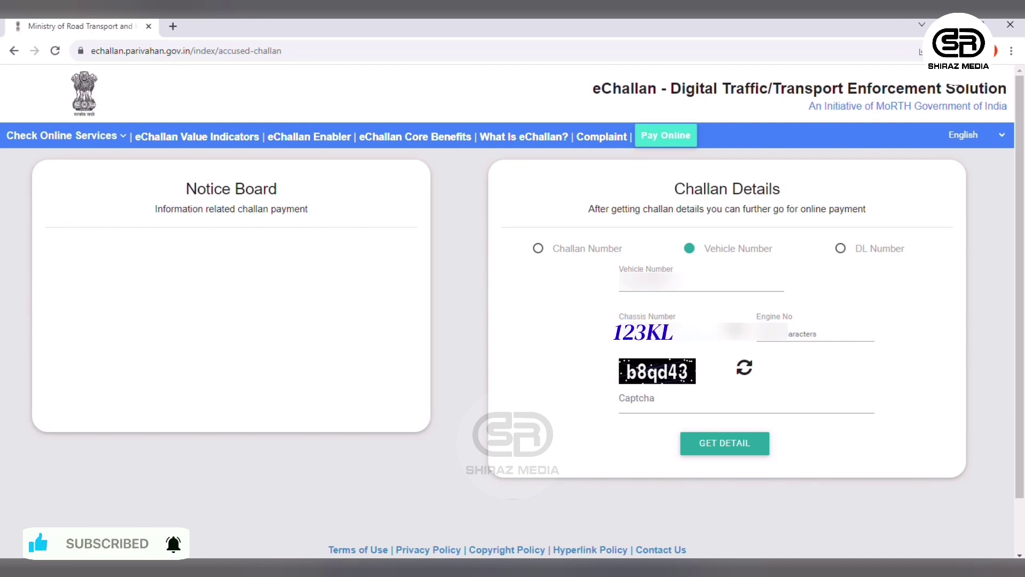
click(662, 408)
text(b)
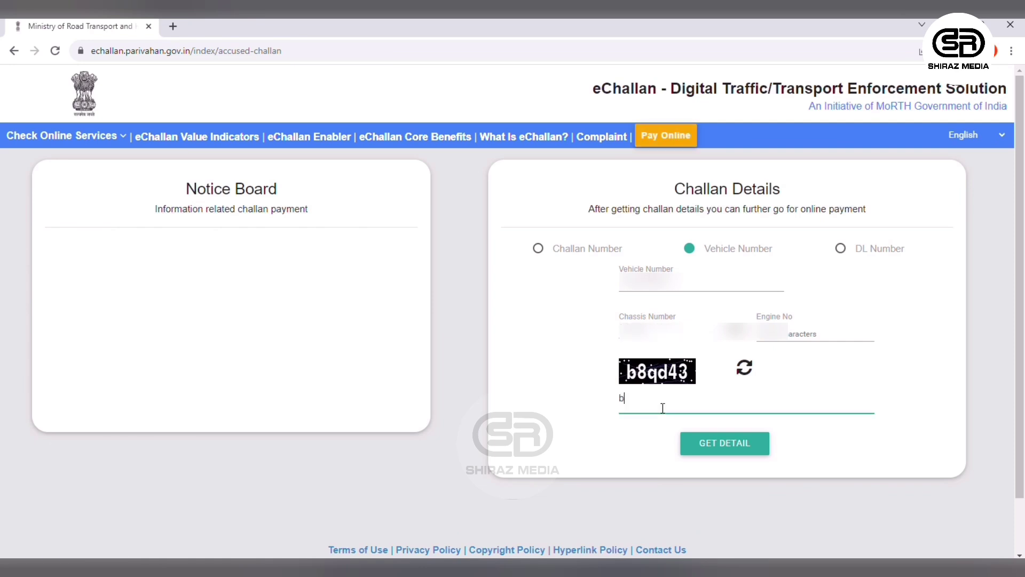
text(8q)
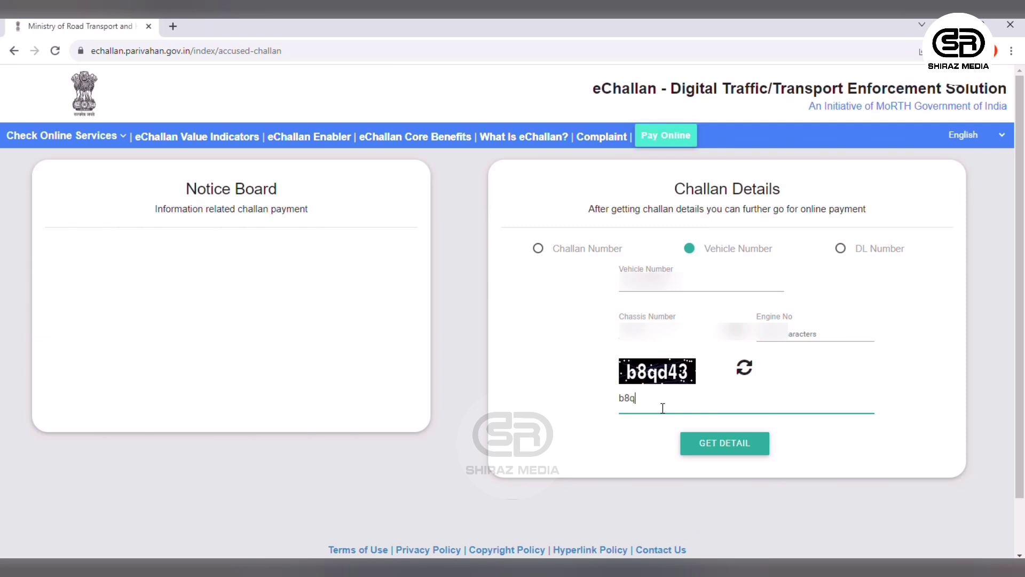
text(d43)
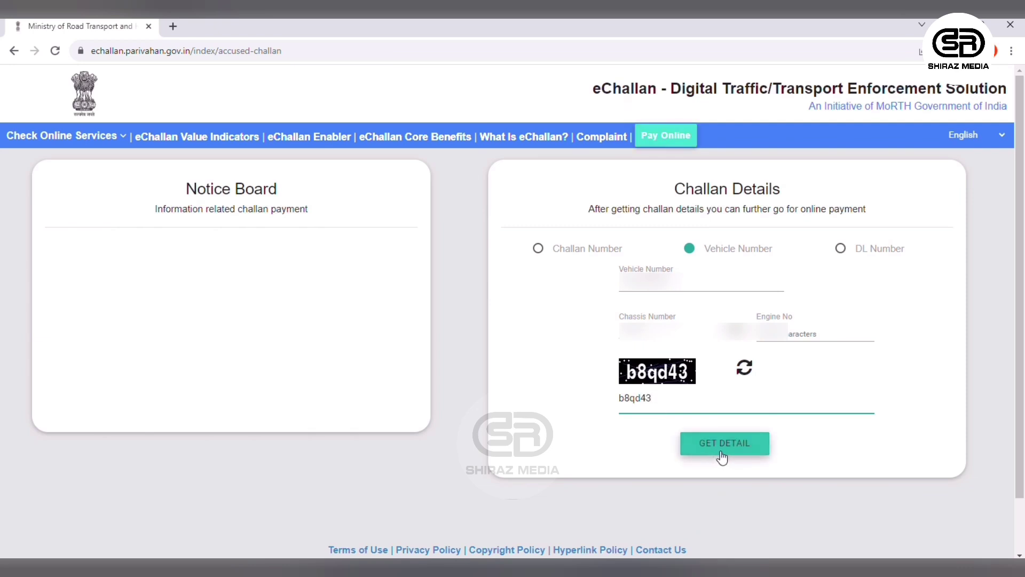
Fetch the vehicle's three challans, view the second challan's printout, then choose PAY NOW for it
click(721, 456)
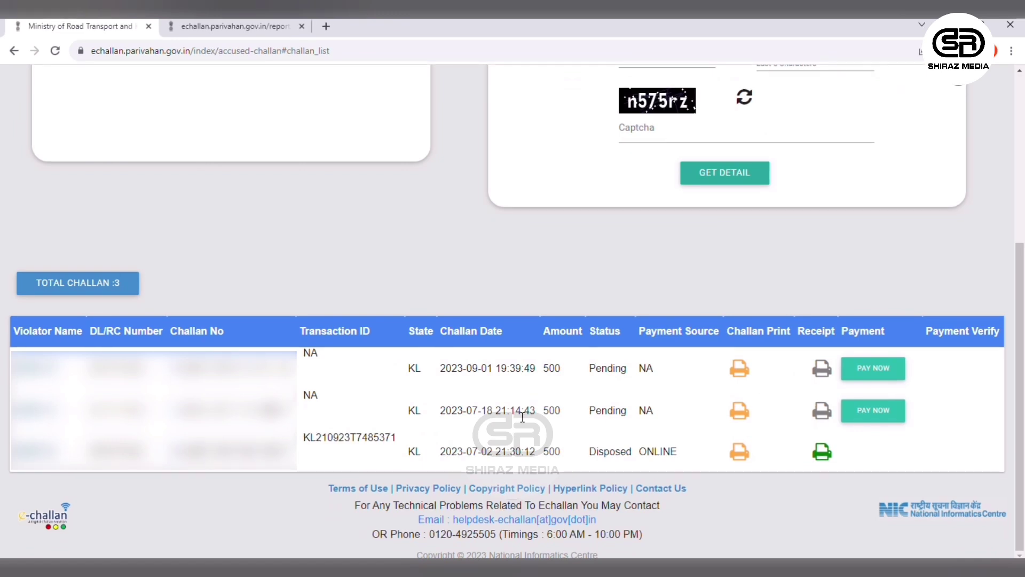
click(745, 419)
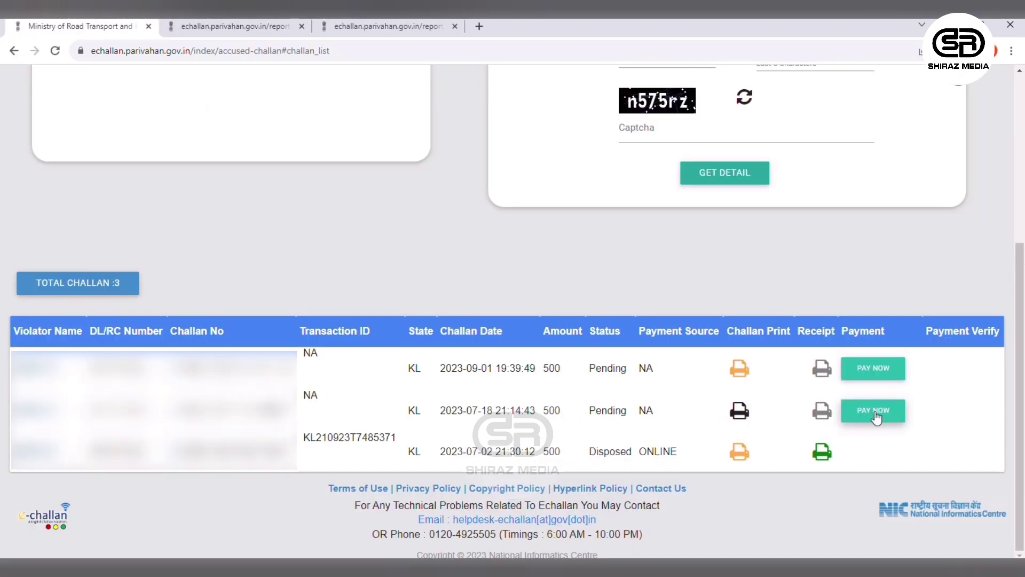
click(871, 412)
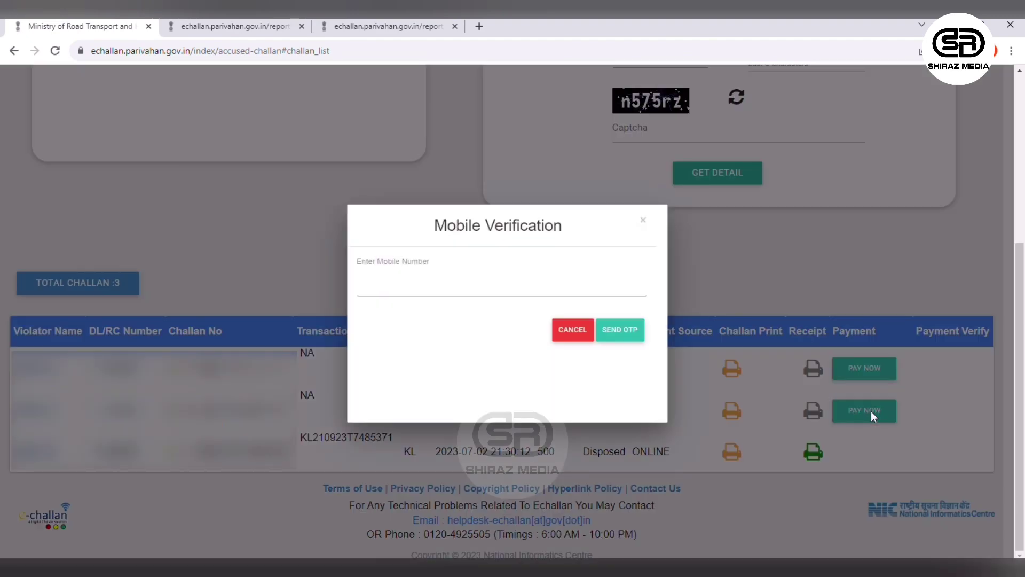
Paste the mobile number, request an OTP, and submit the received code to verify
click(547, 289)
key(ctrl+v)
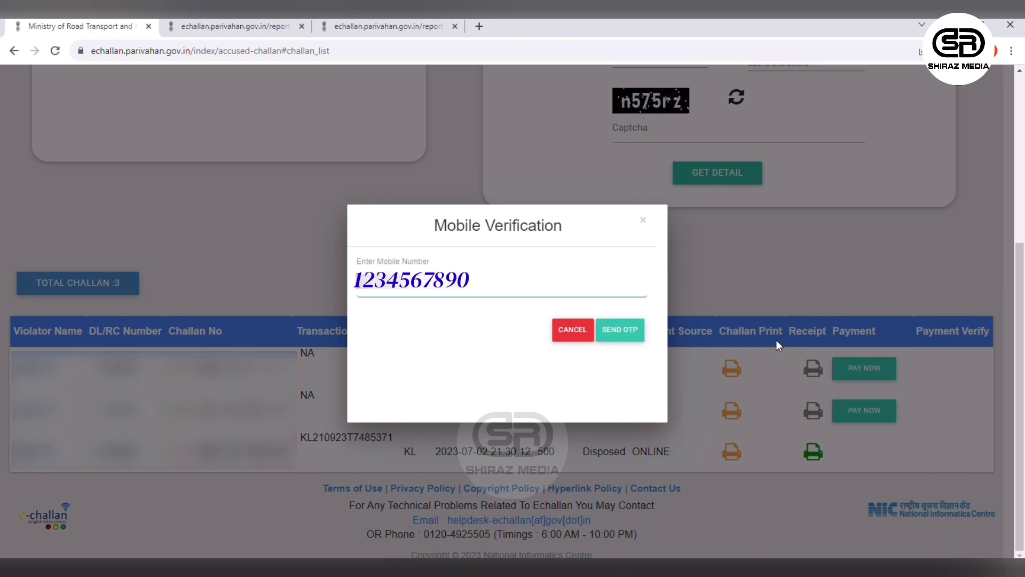
click(623, 332)
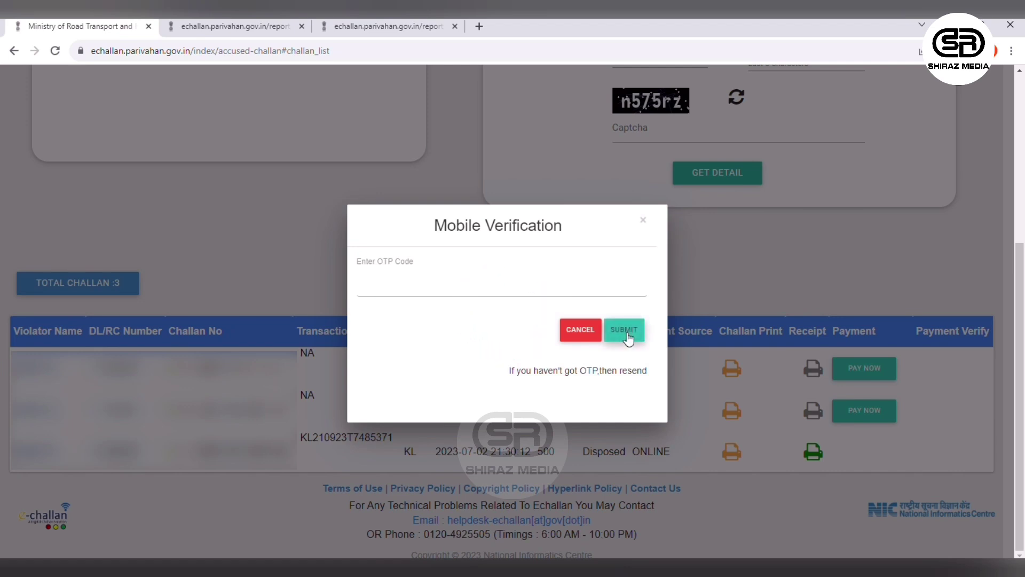
click(534, 293)
click(628, 332)
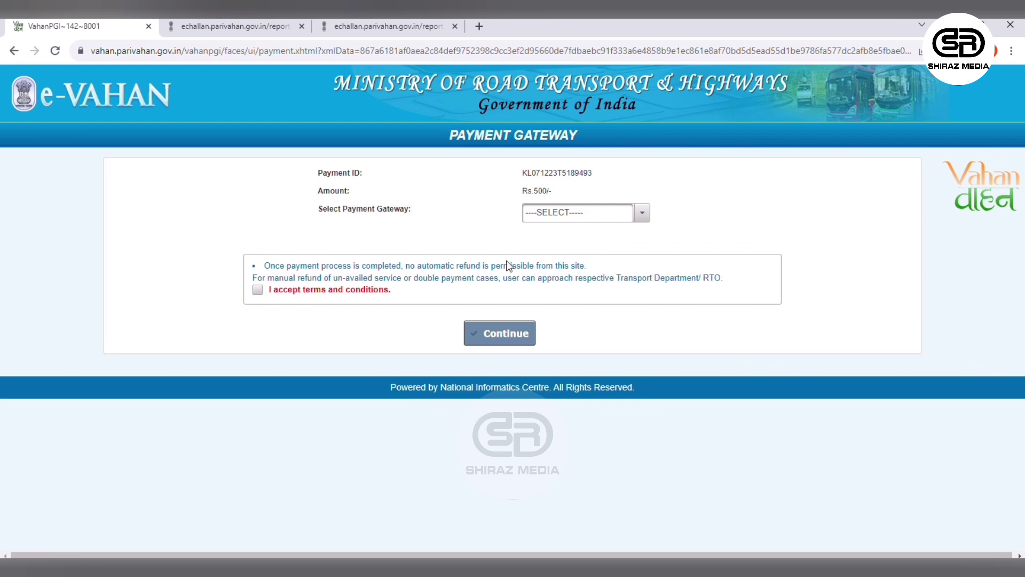
Select E-Treasury as the payment gateway, accept the terms and conditions, and continue
click(643, 214)
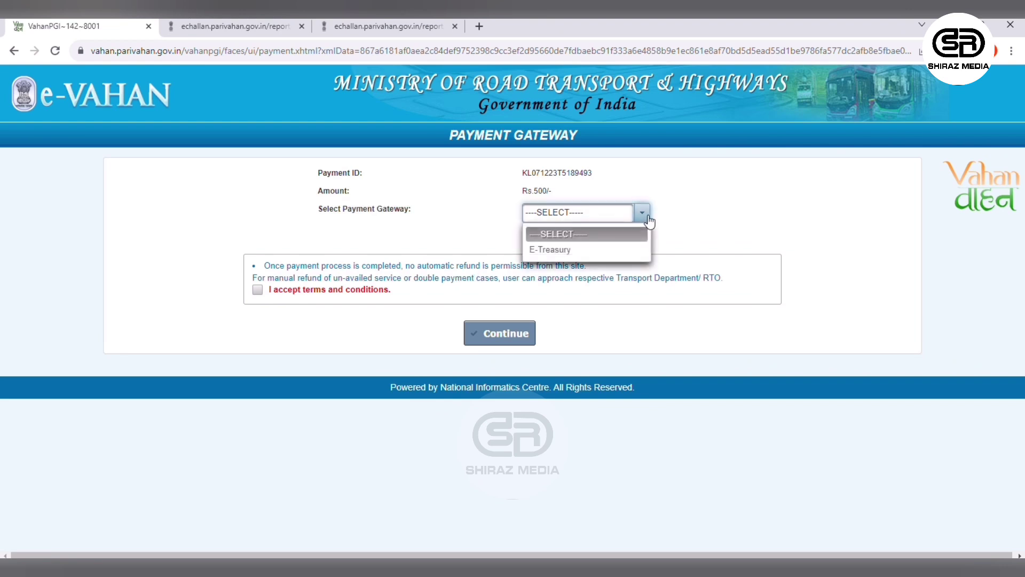
click(581, 250)
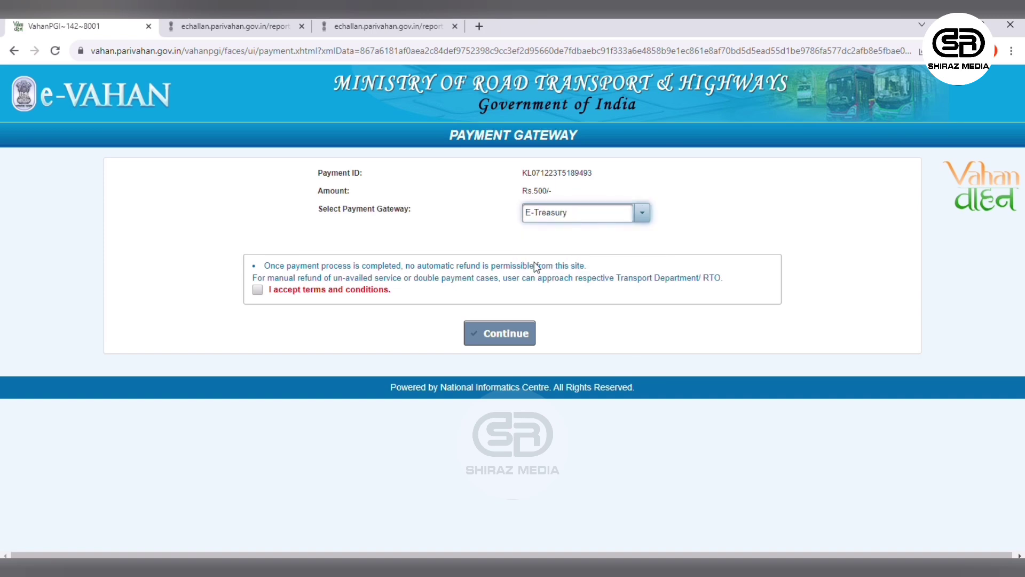
click(258, 291)
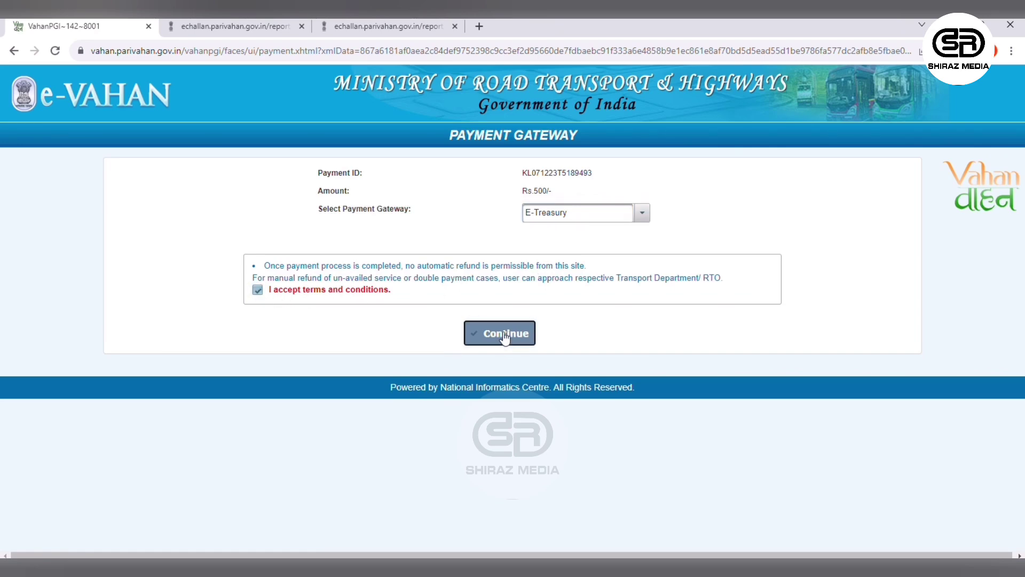
click(500, 333)
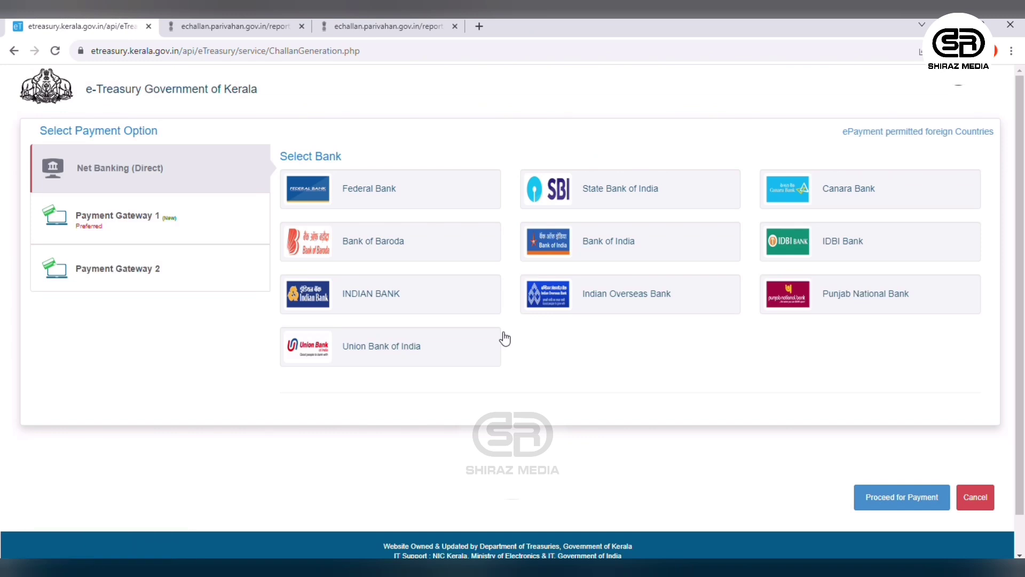
Choose Payment Gateway 1, proceed to generate the GRN, acknowledge it, and pick card payment
click(241, 227)
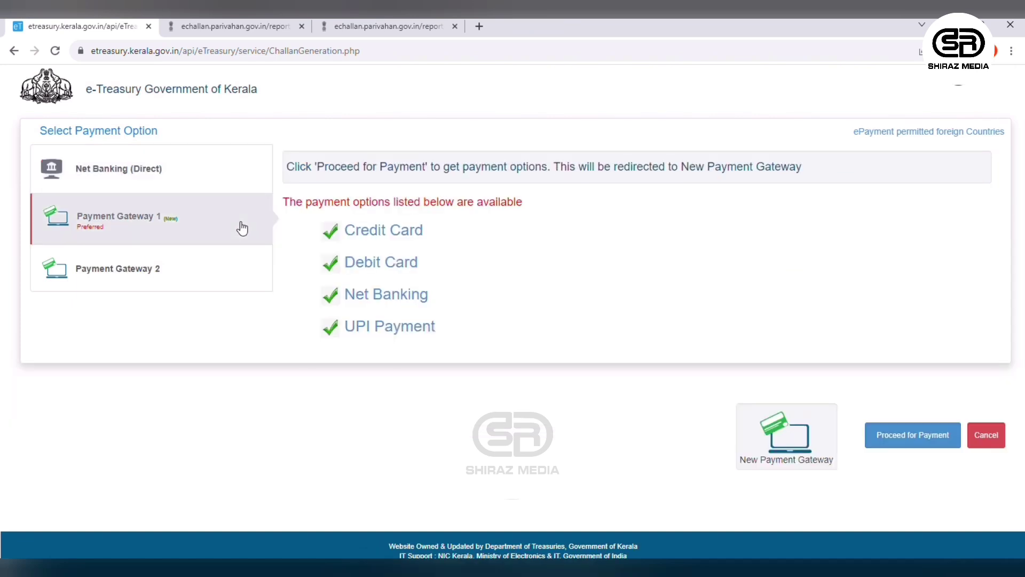
click(914, 442)
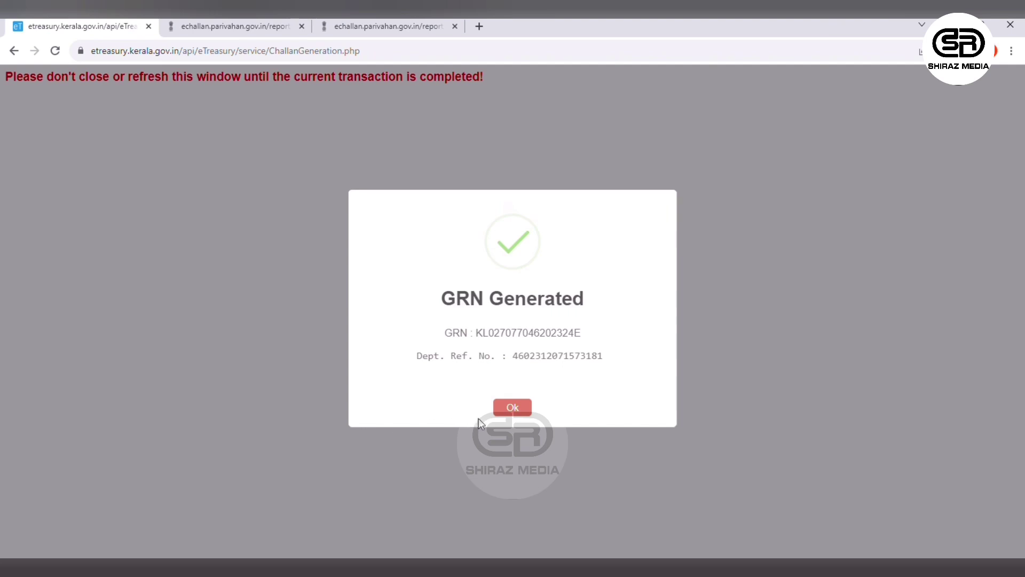
click(512, 406)
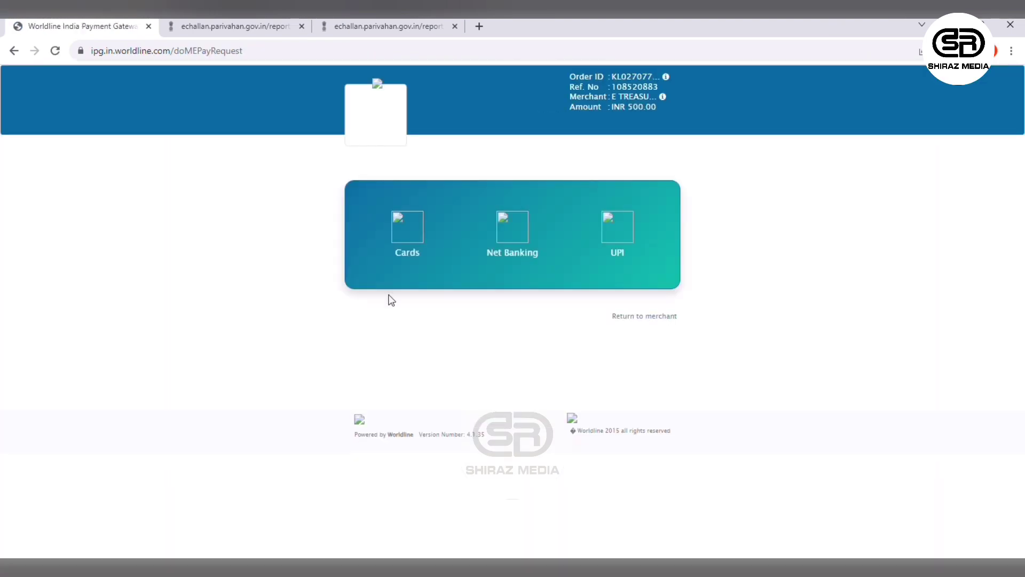
click(417, 234)
Fill in the cardholder name and card details, then confirm the INR 500 payment summary
click(435, 271)
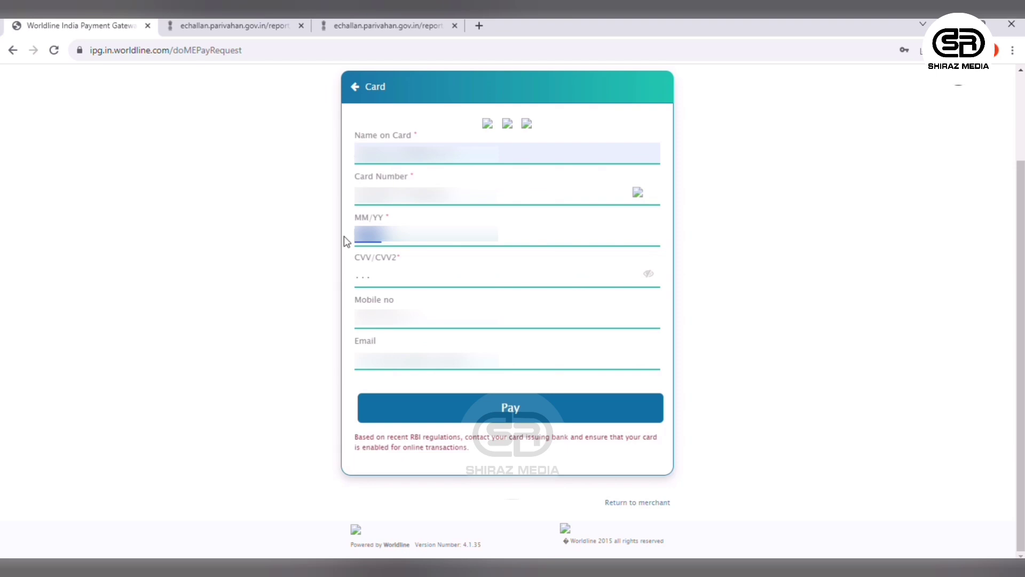
click(463, 409)
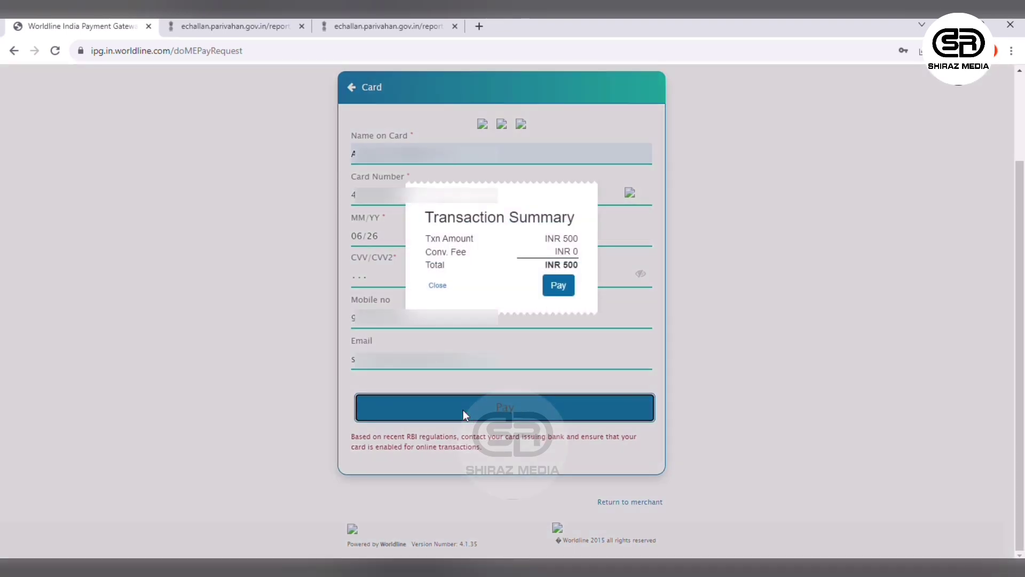
click(553, 298)
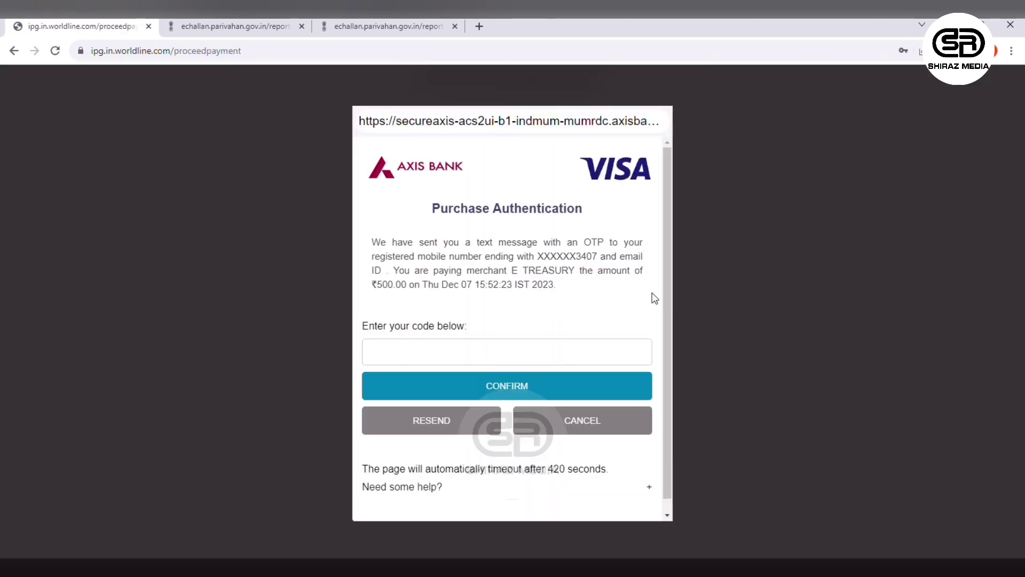
click(428, 359)
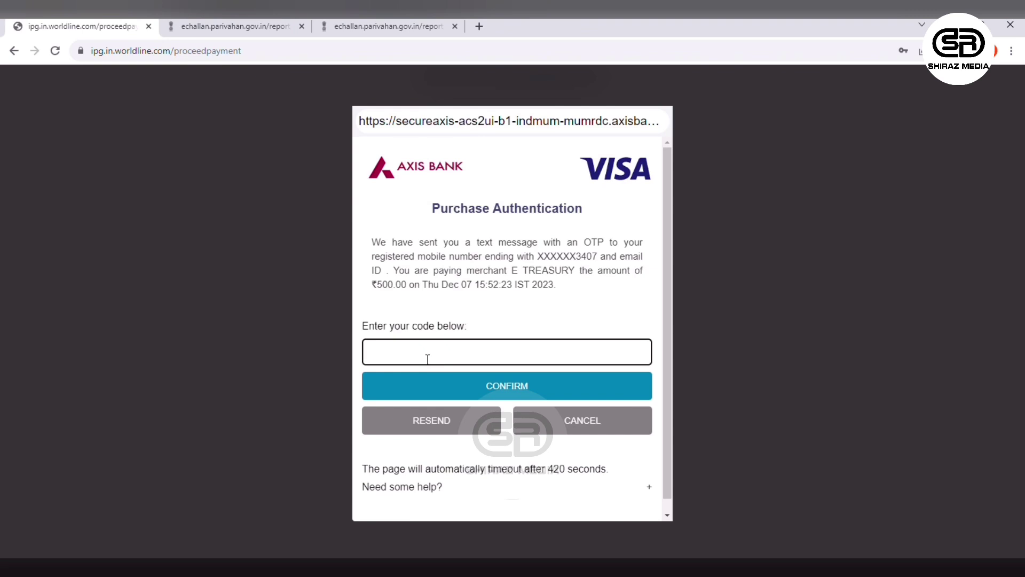
Enter the six-digit bank OTP and confirm to authorise the ₹500 card payment
click(509, 392)
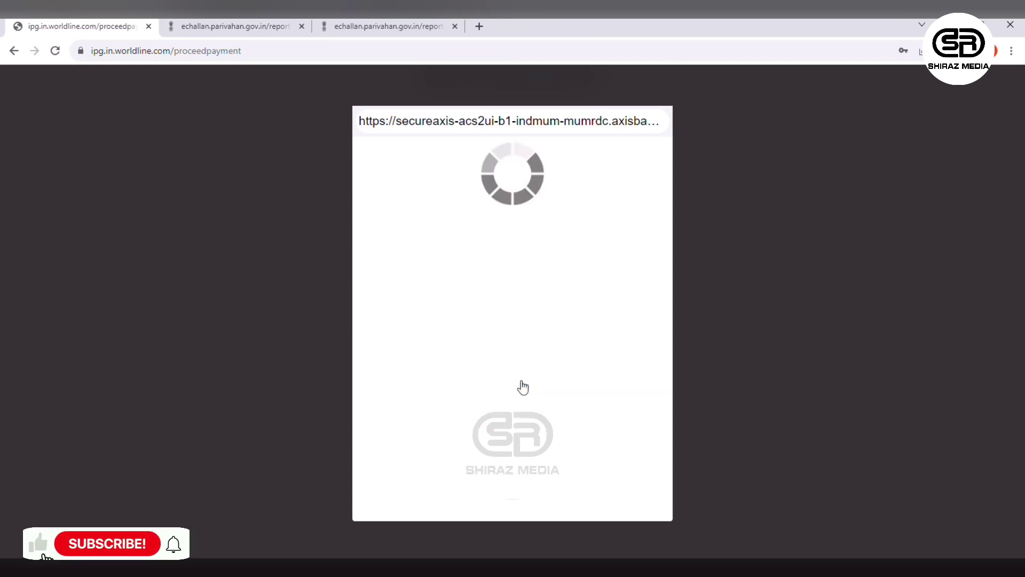